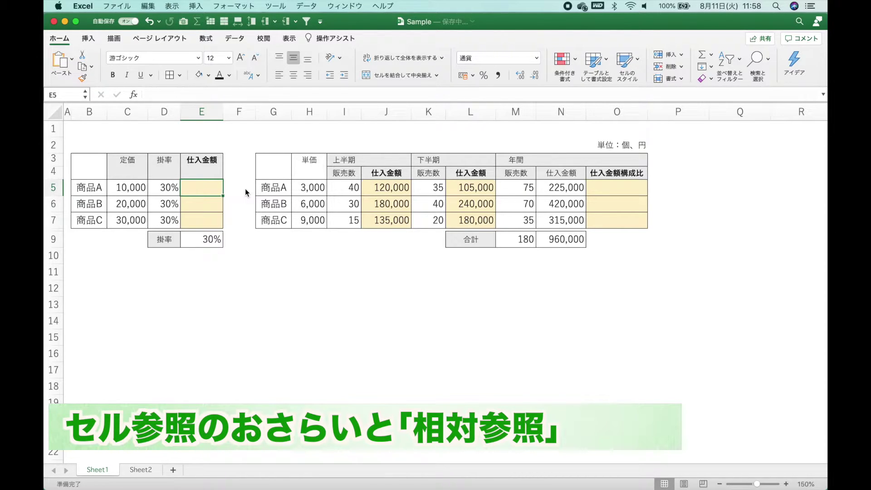
- Enter the formula =C5*D5 in cell E5 to multiply 商品A's list price by its rate
text(=)
key(Left)
key(Left)
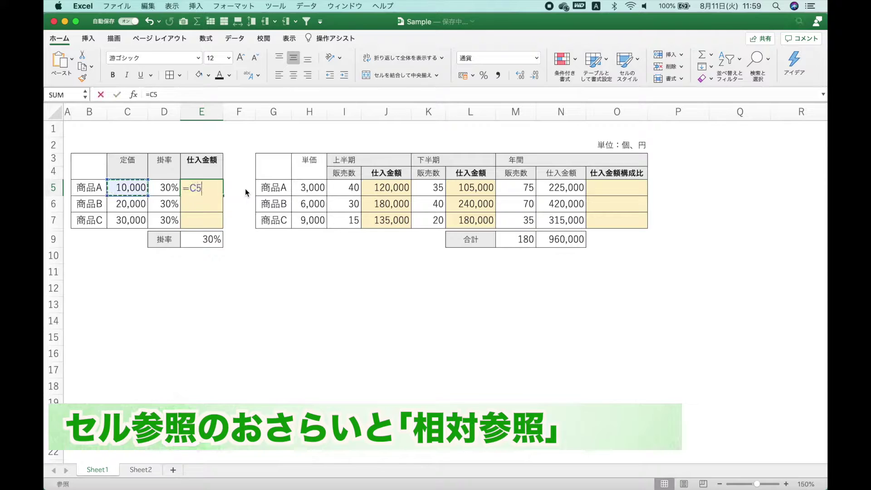
text(*)
key(Left)
key(Return)
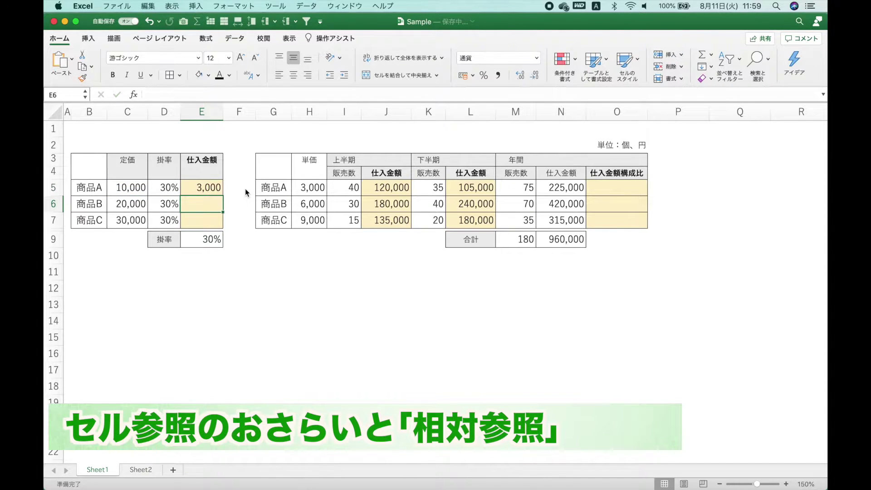
- Try the formula =10000*D5 in E5 with a constant instead of the C5 reference, and undo the change
key(Up)
key(F2)
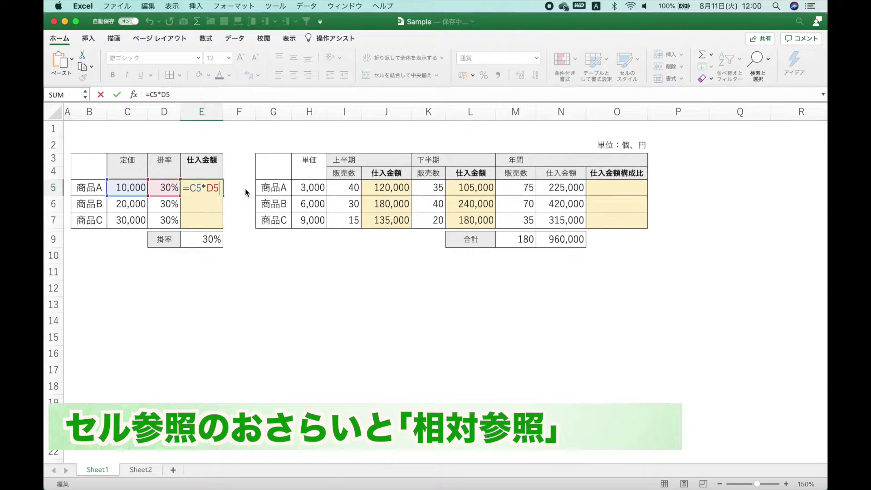
key(BackSpace)
key(BackSpace)
key(BackSpace)
key(BackSpace)
key(BackSpace)
text(10000*D5)
key(Return)
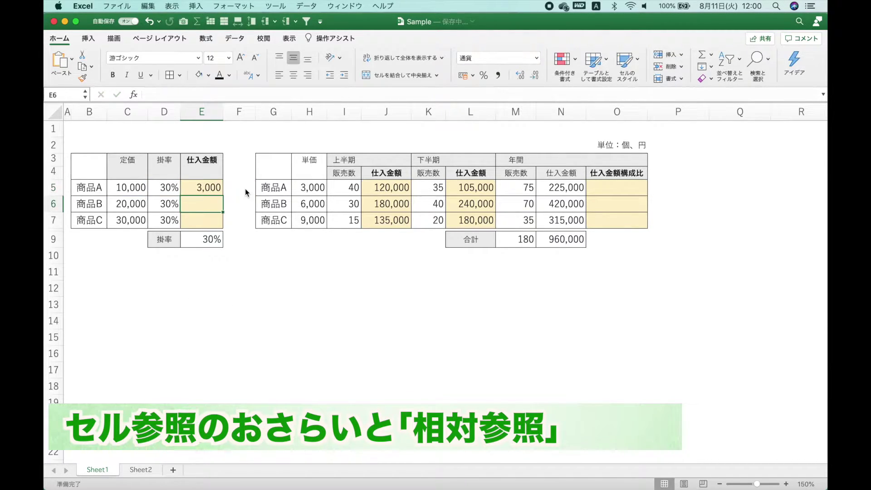
key(super+z)
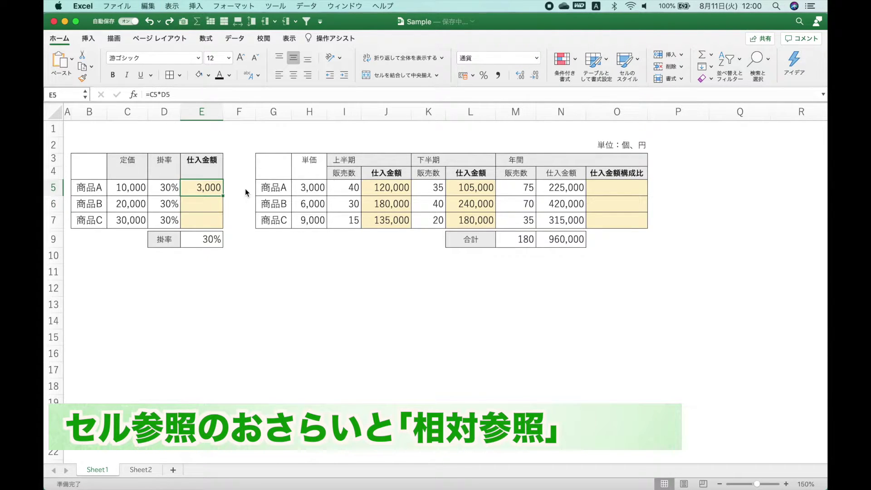
- Fill the E5 formula =C5*D5 down through E7
key(F2)
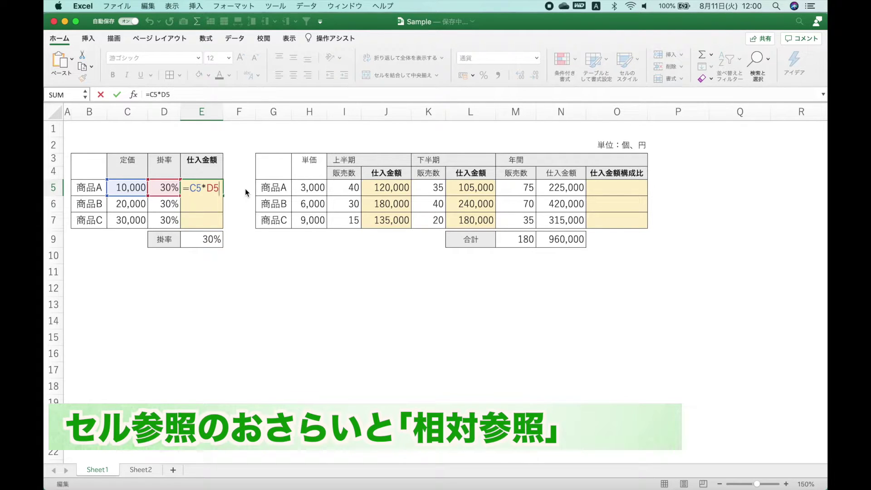
key(ctrl+Return)
key(shift+Down)
key(shift+Down)
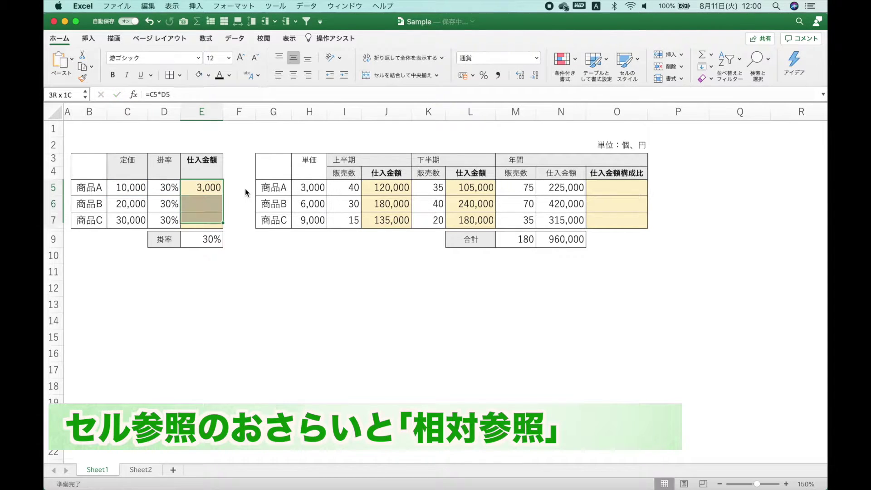
key(ctrl+d)
- Inspect the cell references used by the copied formulas in E6 and E7
key(Down)
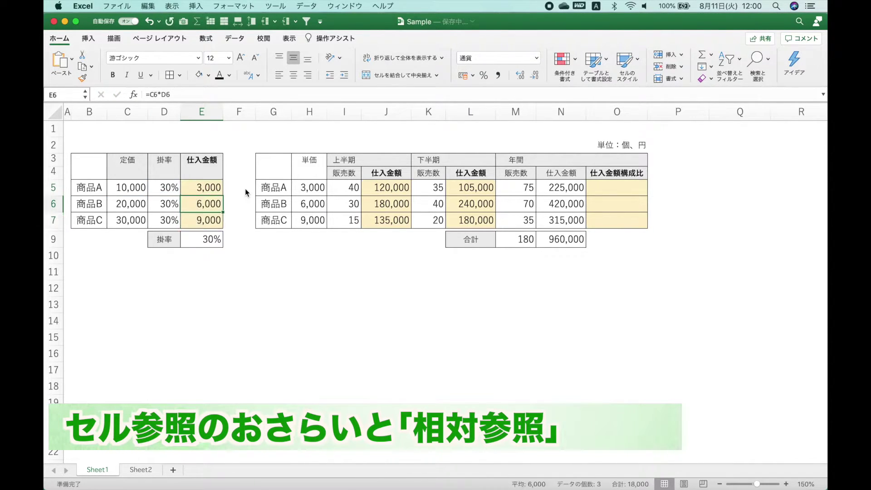
key(F2)
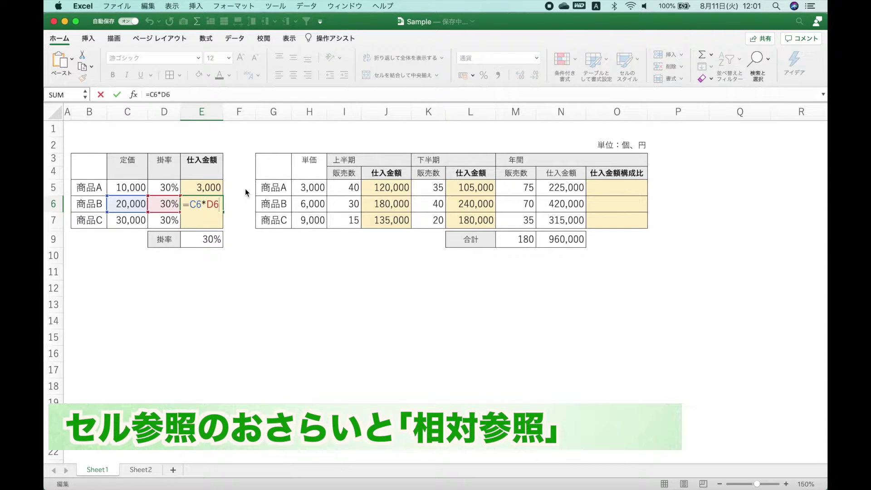
key(Return)
key(F2)
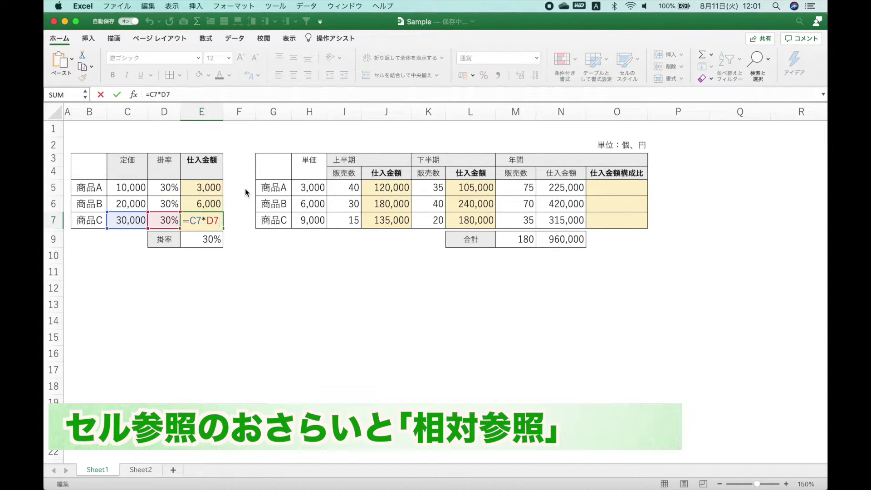
key(Escape)
key(ctrl+z)
key(F2)
key(Return)
key(F2)
key(Return)
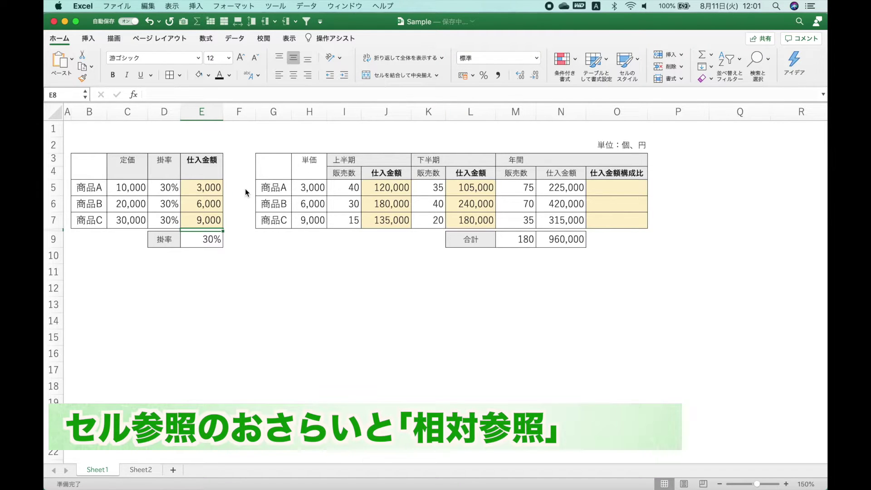
key(Up)
key(F2)
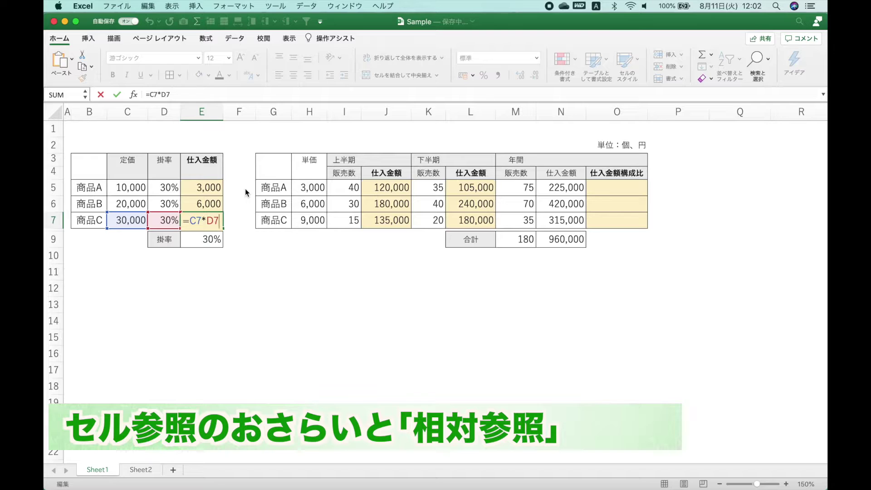
key(Return)
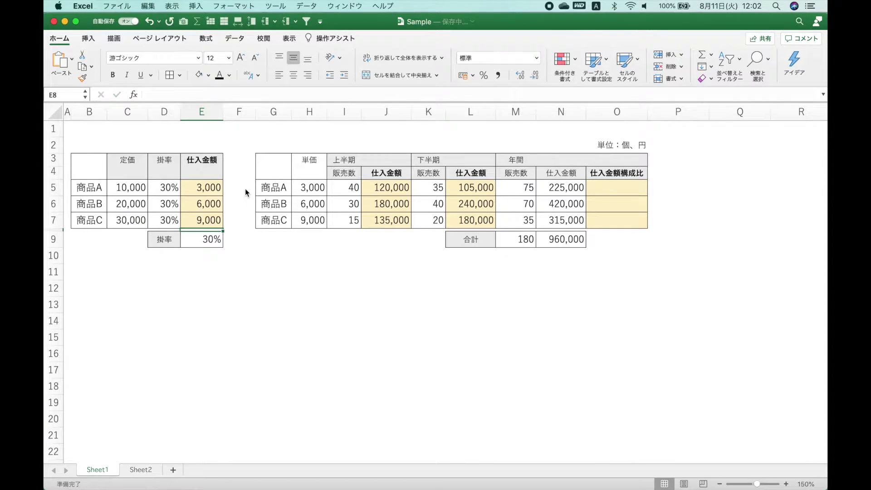
- Clear the 仕入金額 formulas in E5:E7
key(Down)
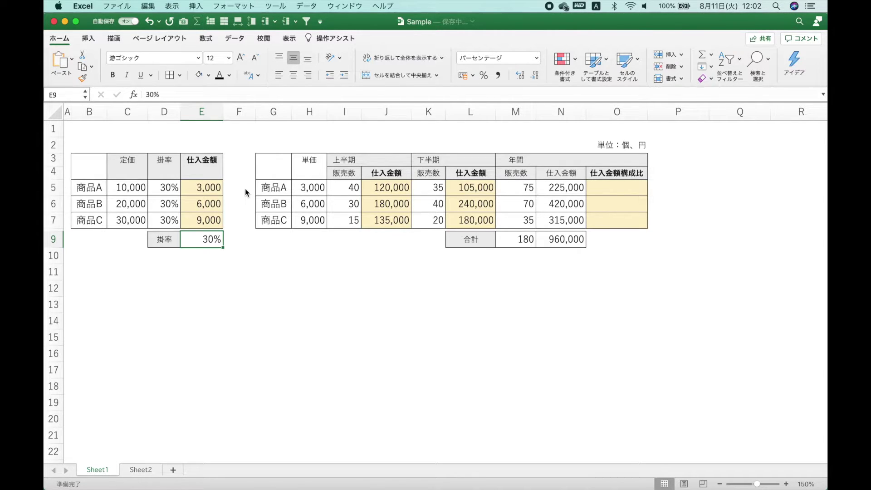
key(Up)
key(shift+Up)
key(shift+Up)
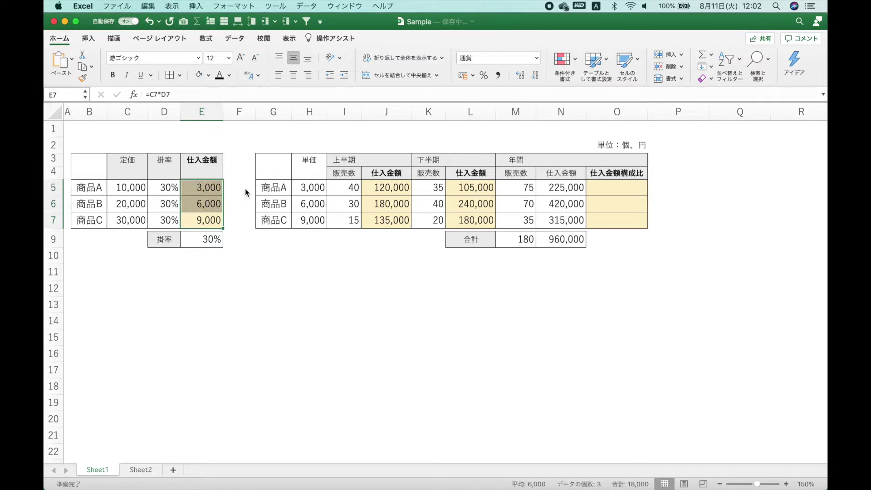
key(Delete)
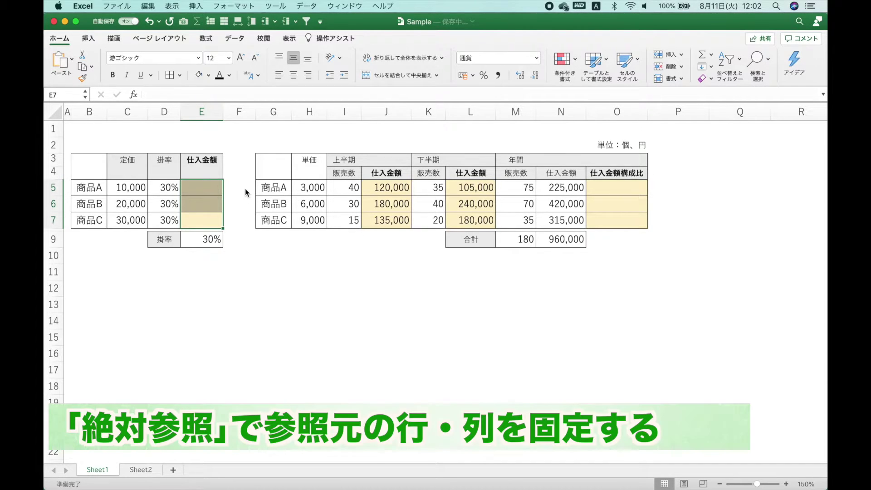
- Enter the formula =C5*E9 in E5 to multiply 商品A's list price by the shared rate below the table
key(Down)
key(Up)
key(Up)
key(Up)
text(=)
key(Left)
key(Left)
text(*)
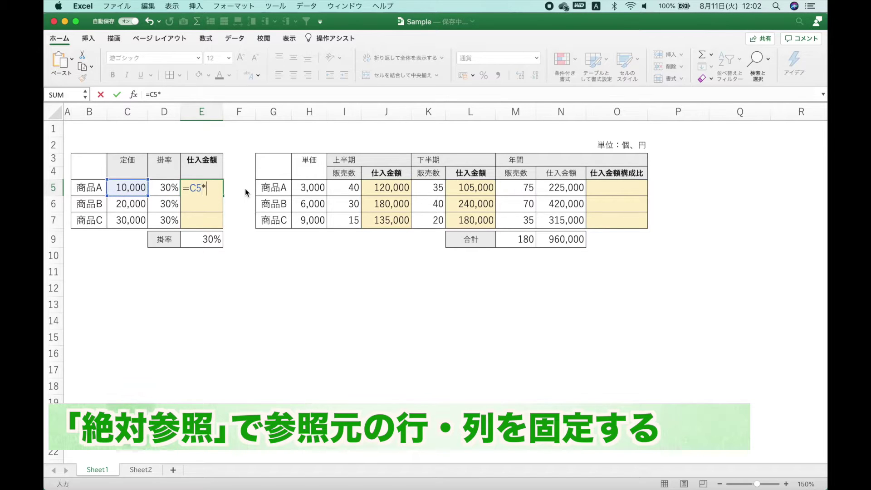
key(Down)
key(Down)
key(Down)
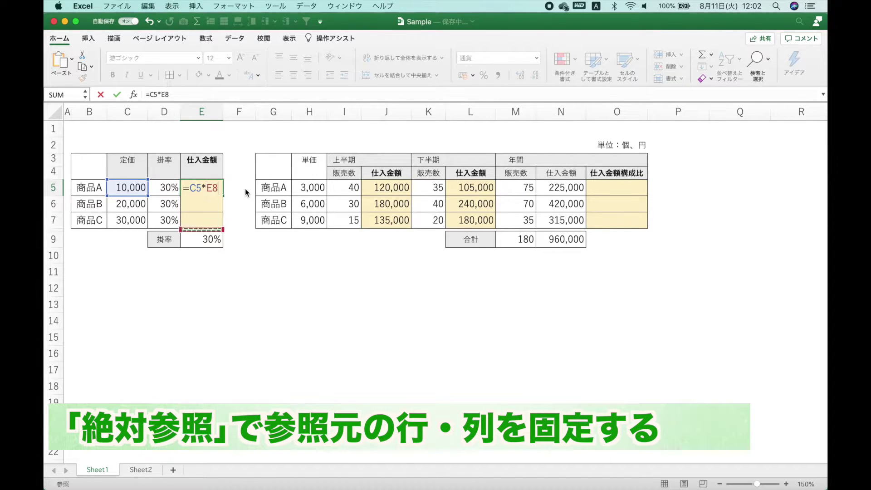
key(Return)
- Check the references in E5 and fill its formula =C5*E9 down through E7
key(Up)
key(F2)
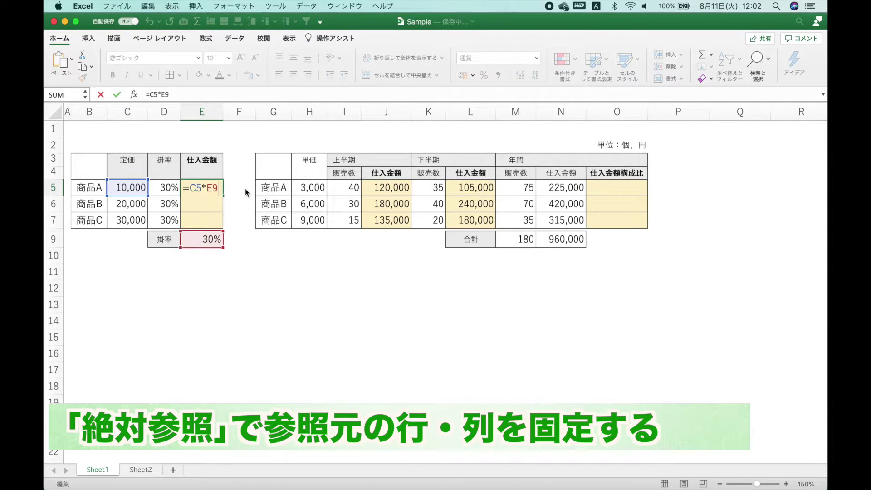
key(Escape)
key(shift+Down)
key(shift+Down)
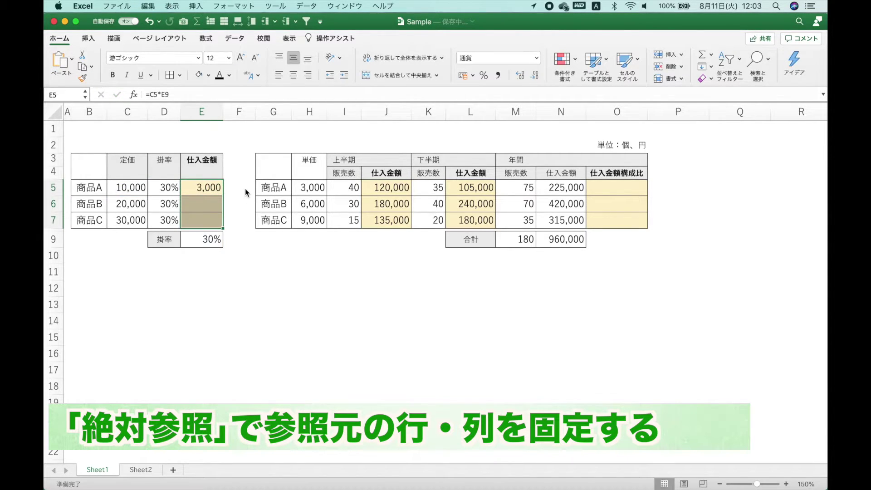
key(ctrl+d)
- Inspect which cells the copied formula in E6 refers to
key(Down)
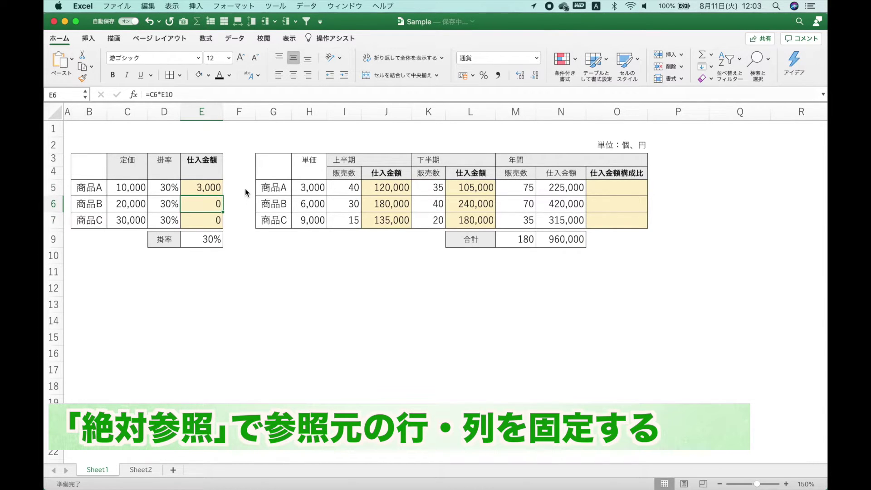
key(F2)
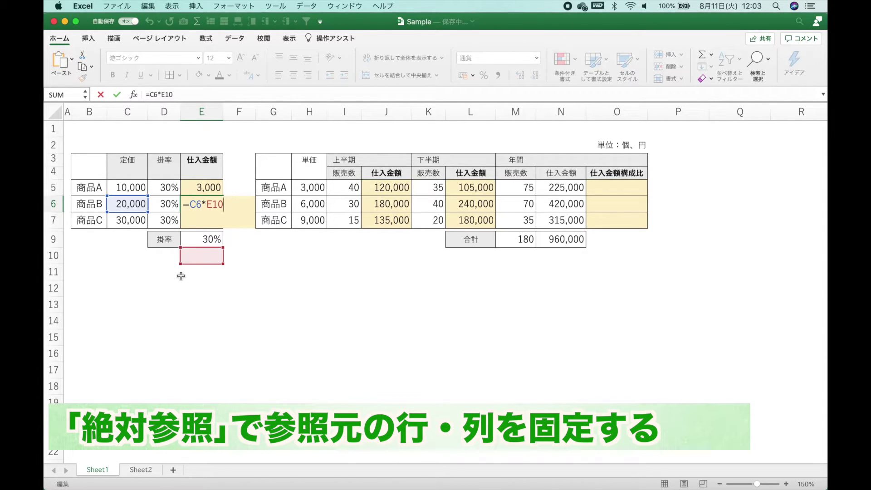
key(Return)
- Make the rate reference in E5 absolute so the formula reads =C5*$E$9
key(Up)
key(Up)
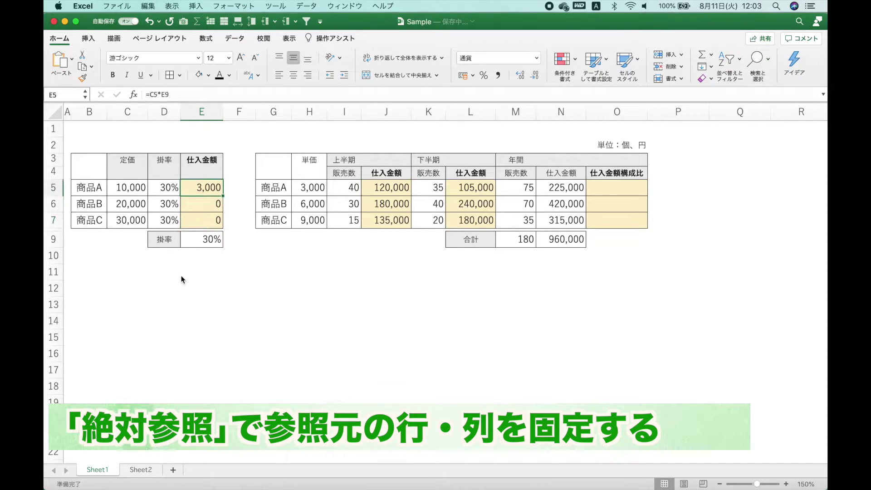
key(F2)
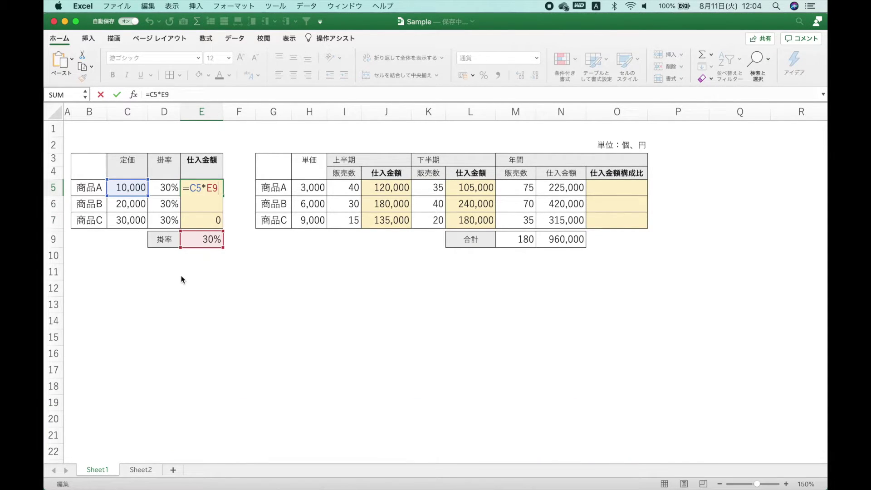
key(Left)
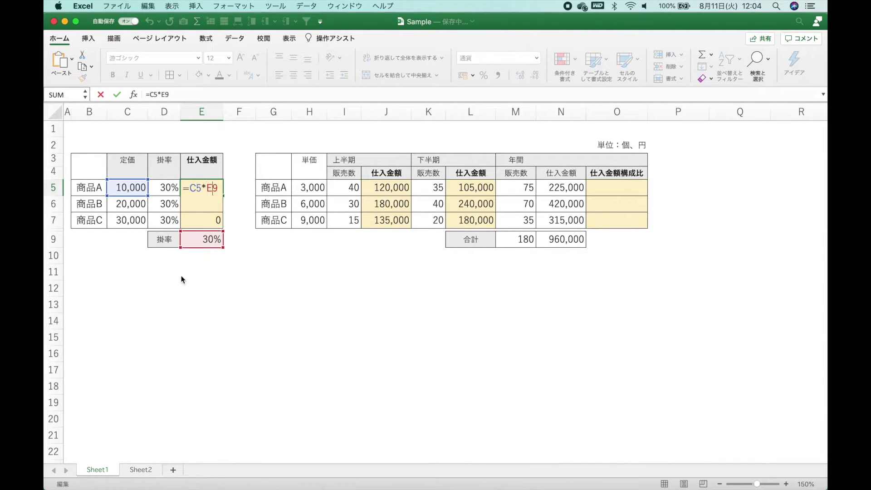
key(Left)
text($)
key(Right)
text($)
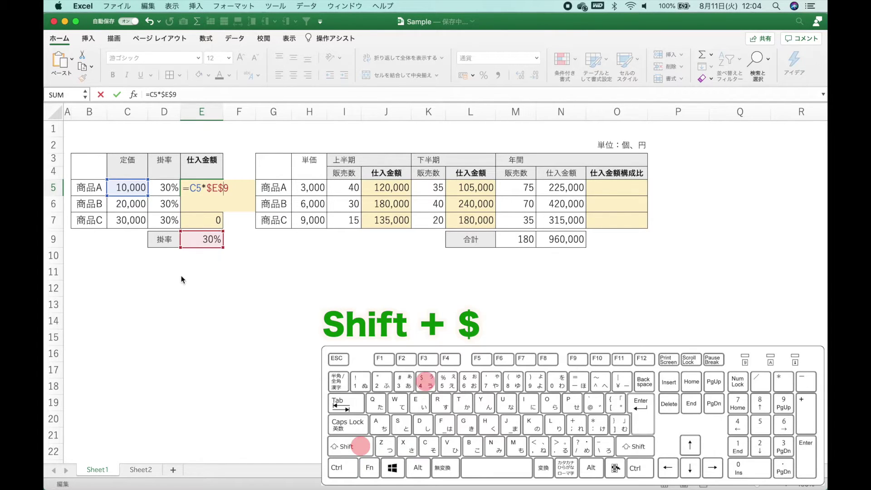
key(ctrl+Return)
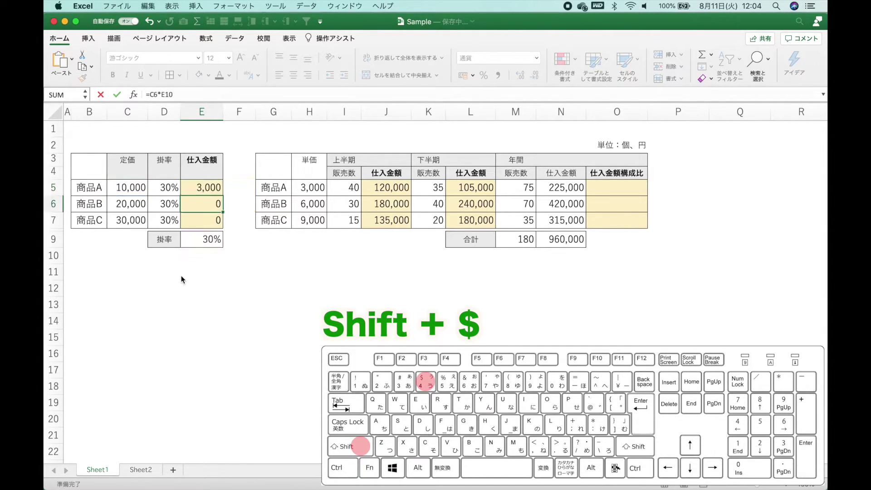
- Fill the E5 formula with the absolute rate reference down through E7
key(shift+Down)
key(shift+Down)
key(ctrl+d)
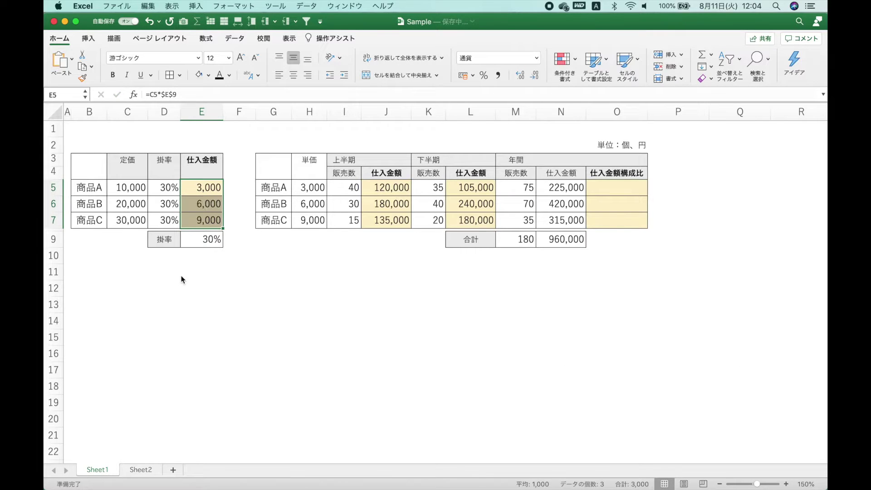
- Check the references in the refilled formulas in E6 and E7
key(Down)
key(F2)
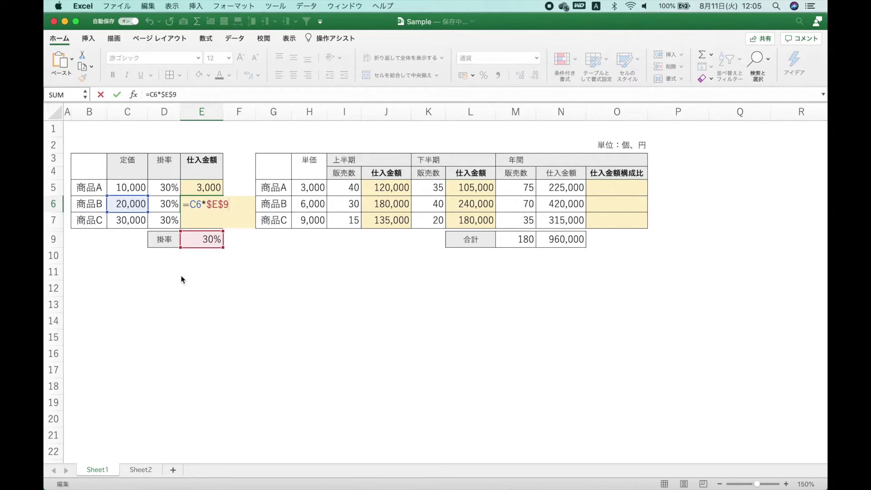
key(Return)
key(F2)
key(Return)
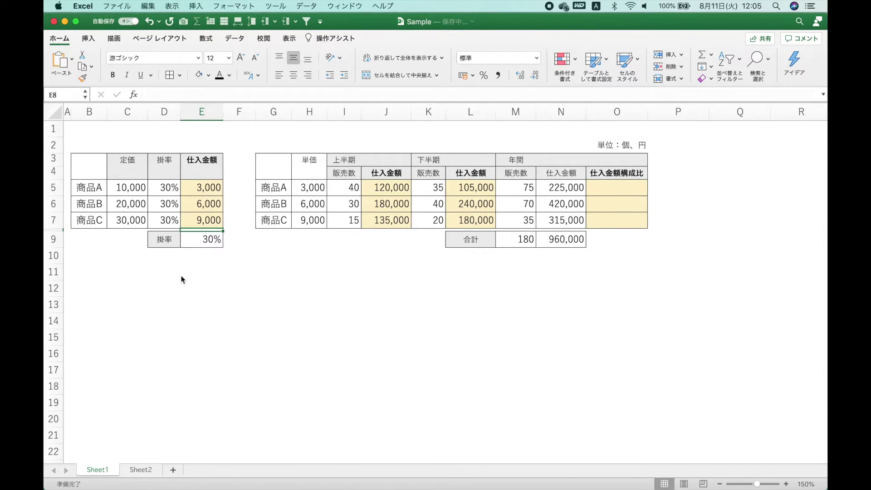
- Cycle the E9 rate reference in the E5 formula through its relative, row-fixed, column-fixed and absolute forms
key(Up)
key(Up)
key(Up)
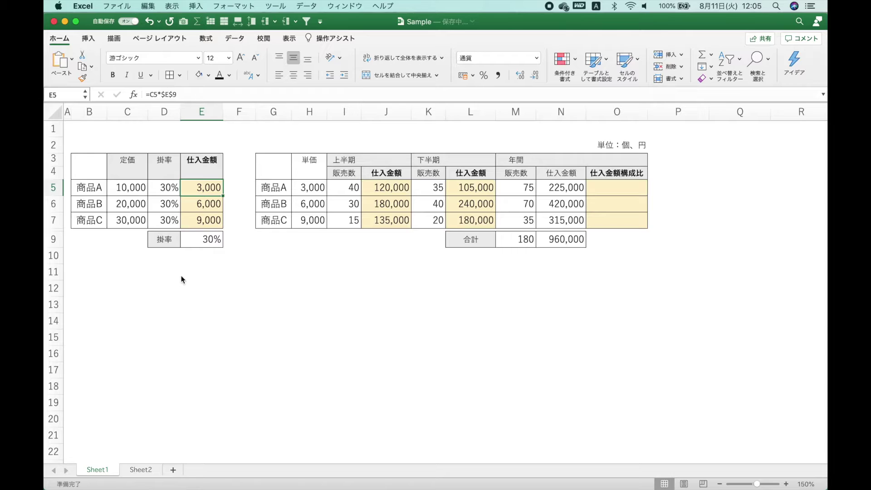
key(F2)
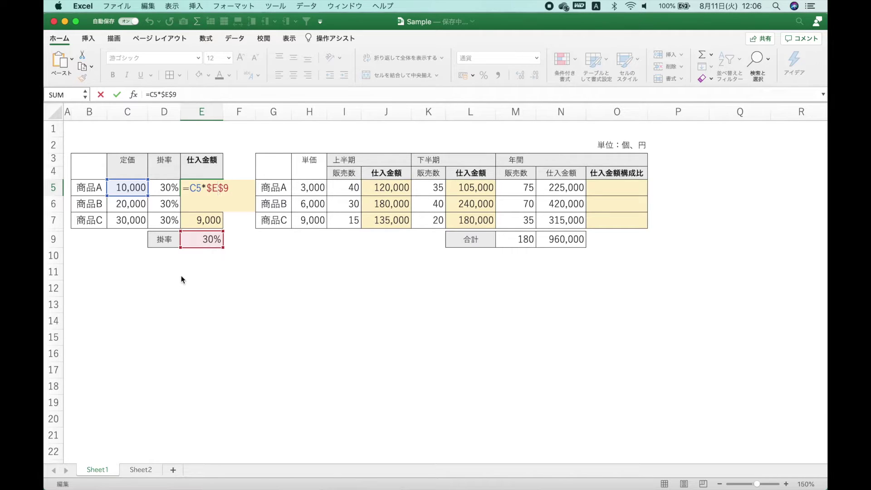
key(F4)
key(F4)
key(F4)
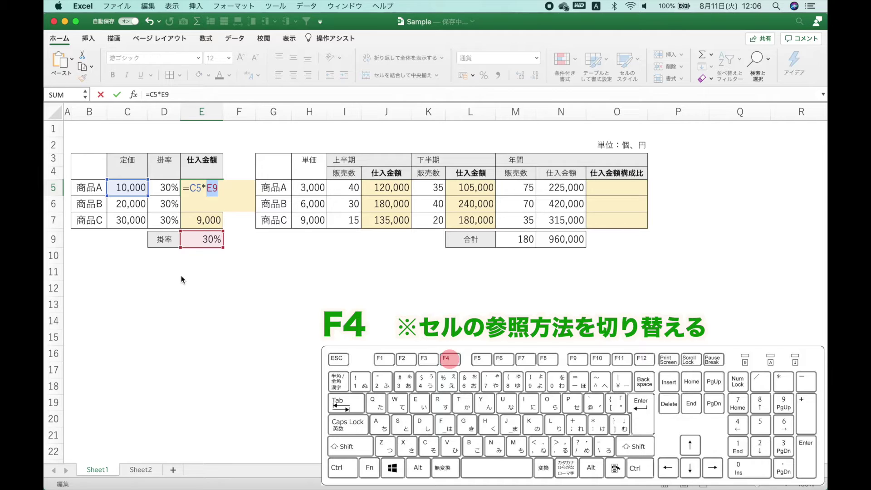
key(F4)
key(F4)
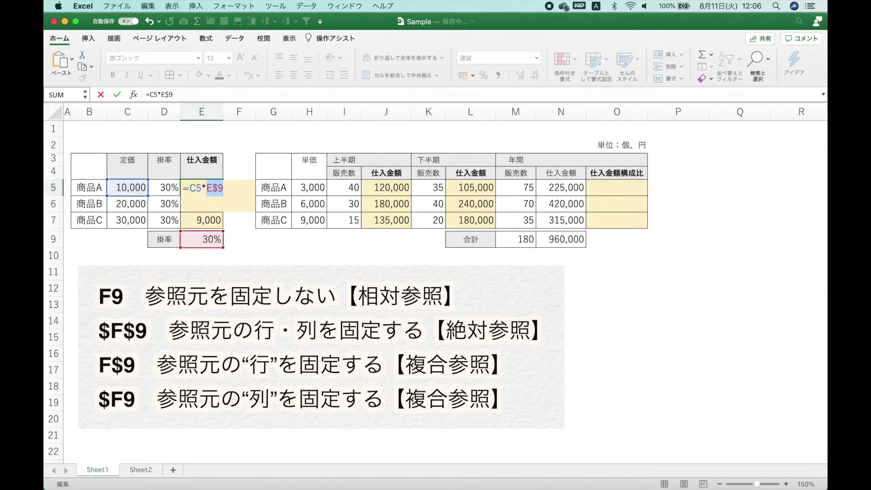
key(F4)
key(F4)
key(F4)
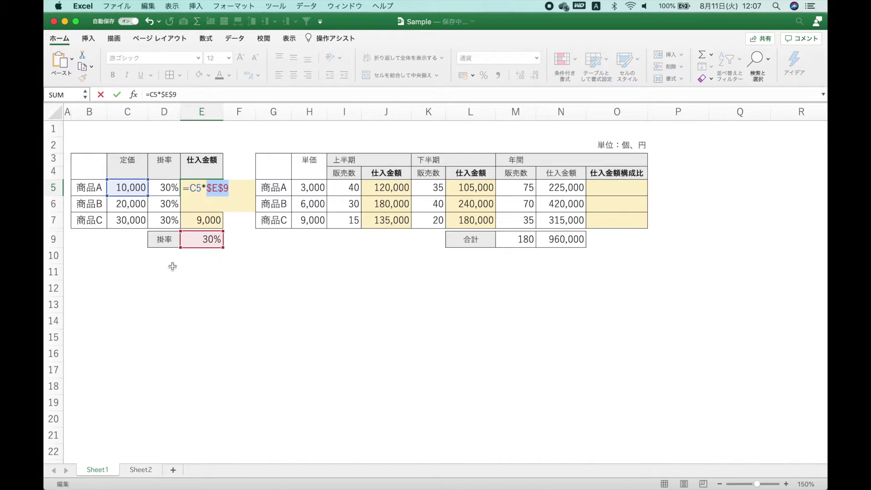
- Fix only the row of the rate reference in E5 as =C5*E$9 and fill the formula down through E7
key(super+t)
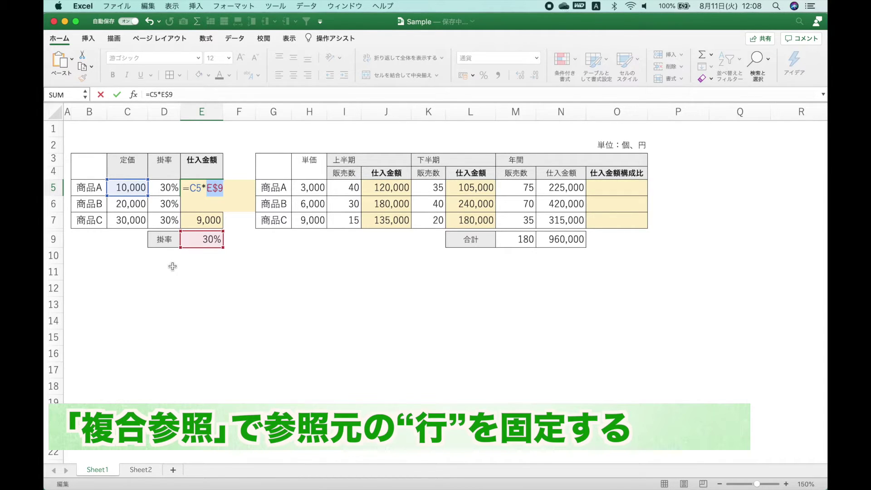
key(ctrl+Return)
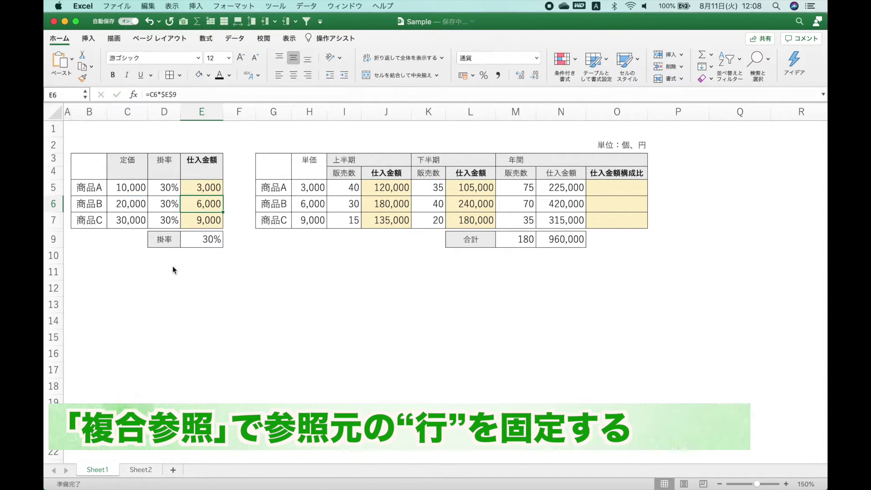
key(Down)
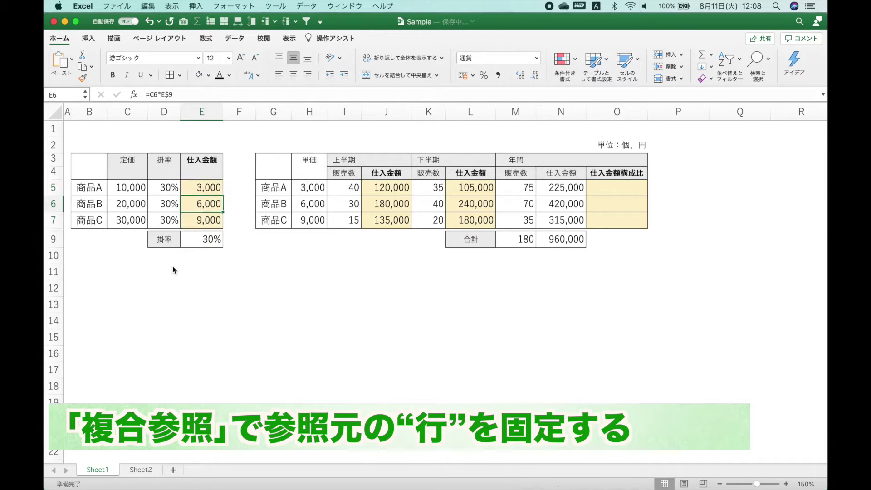
- Check which cells the row-fixed formulas in E6 and E7 refer to
key(ctrl+u)
key(Return)
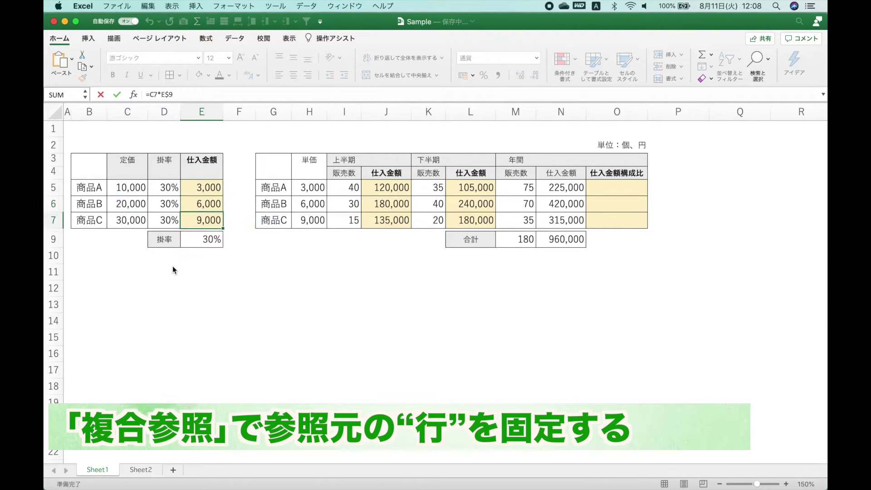
key(ctrl+u)
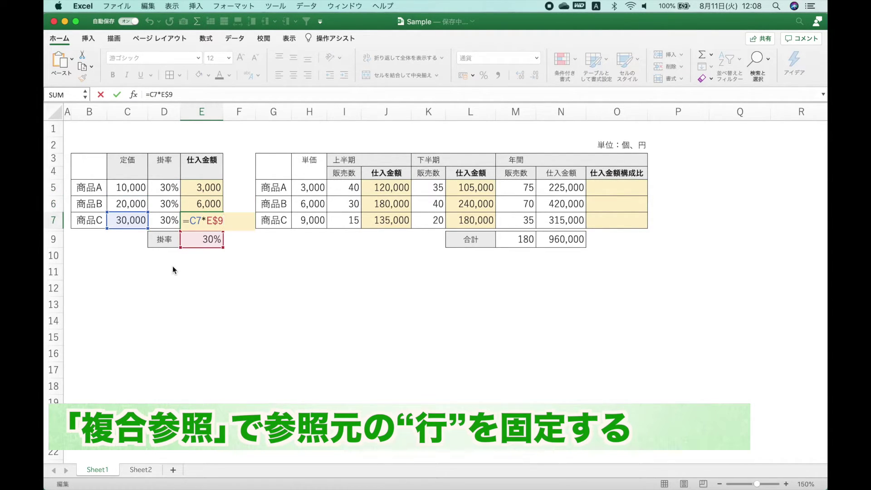
key(Return)
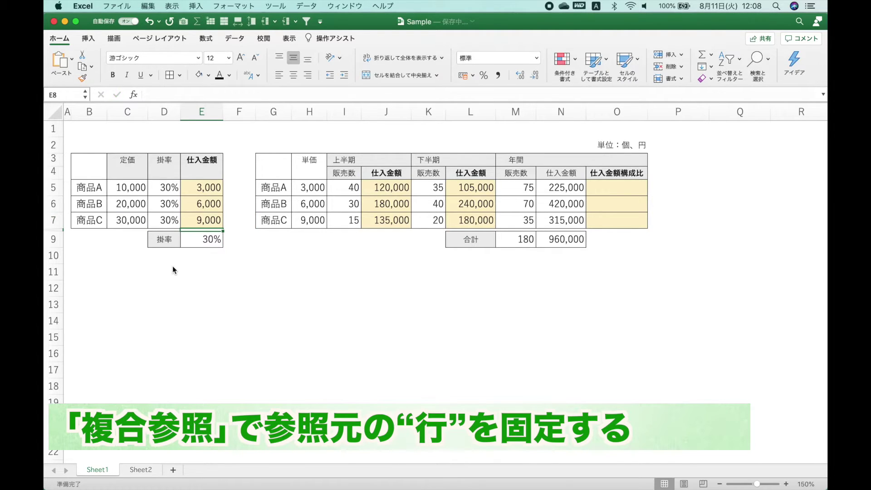
- Inspect the 上半期 仕入金額 formula in J5 and undo the earlier entries in J6:J7 and L5:L7
double_click(401, 191)
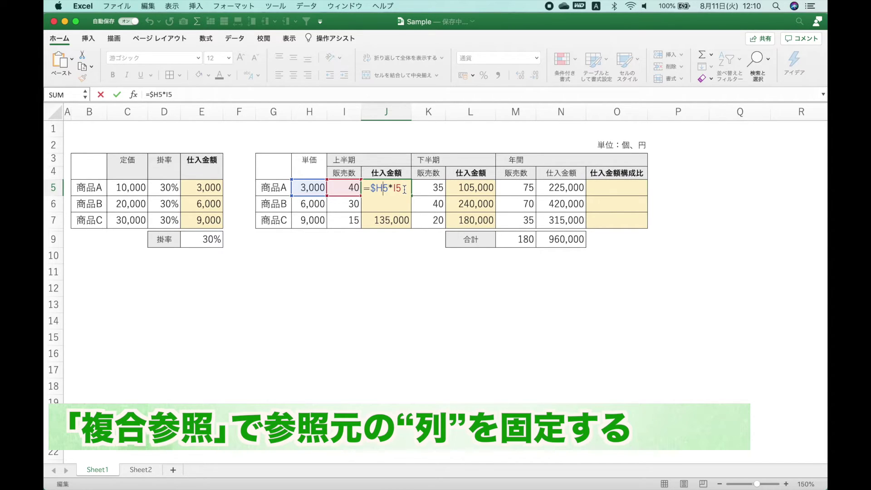
key(Return)
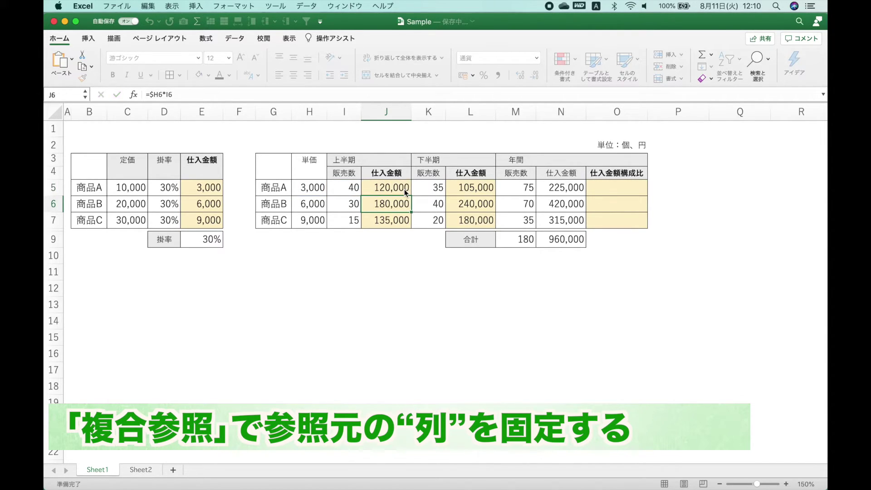
key(shift+Down)
key(super+z)
key(super+z)
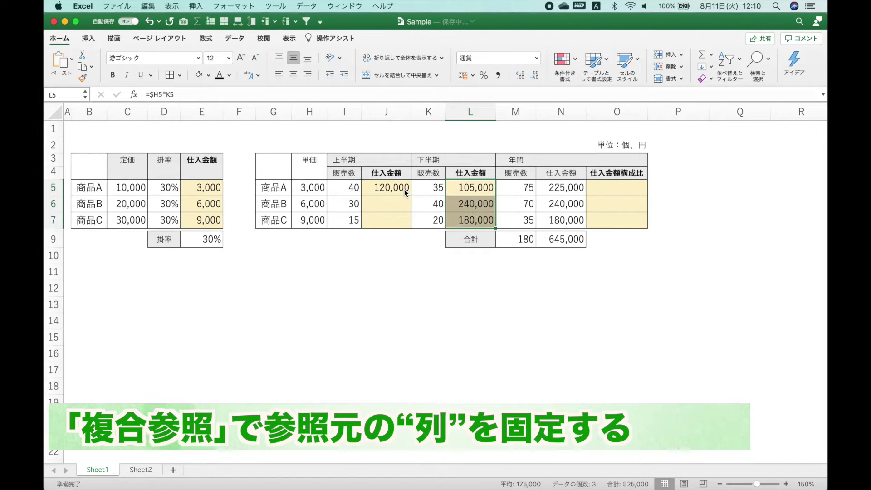
key(super+z)
- Fill the column-fixed formula =$H5*I5 from J5 down through J7
click(404, 189)
key(shift+Down)
key(shift+Down)
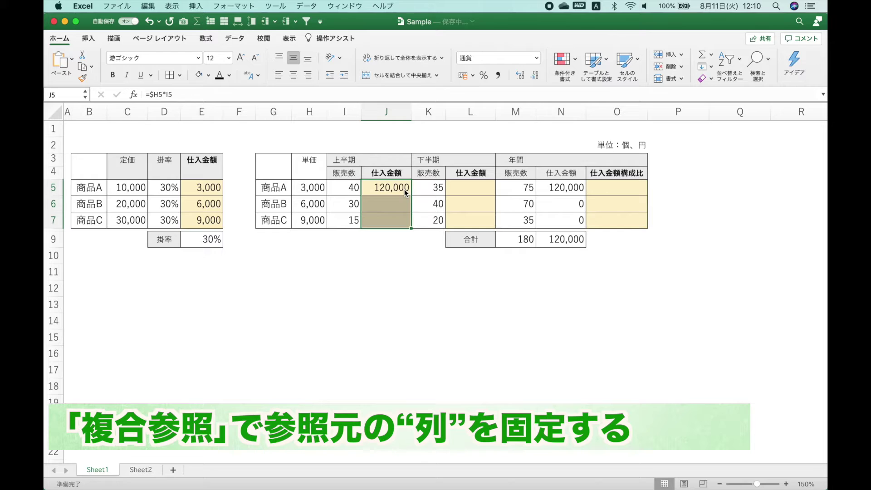
key(super+d)
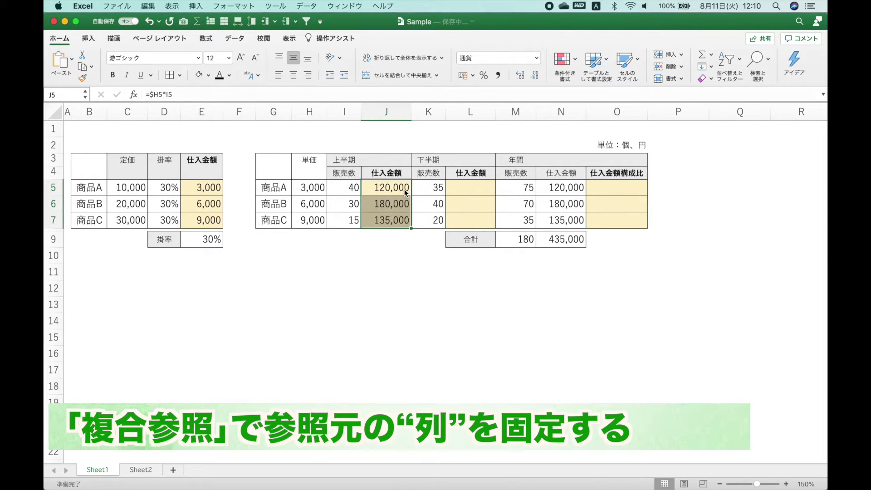
- Check which cells the filled formula in J7 refers to
key(Down)
key(Down)
key(F2)
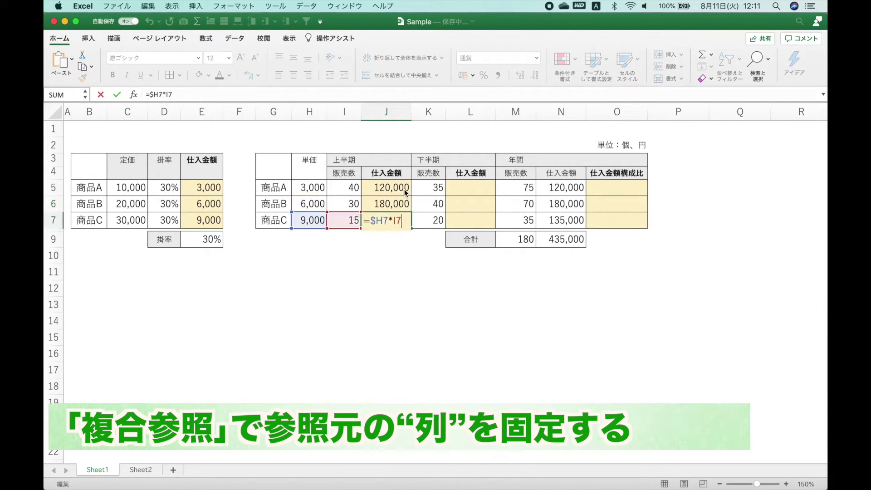
key(Escape)
- Copy the 上半期 仕入金額 formulas in J5:J7 into the 下半期 仕入金額 cells L5:L7
key(shift+Up)
key(shift+Up)
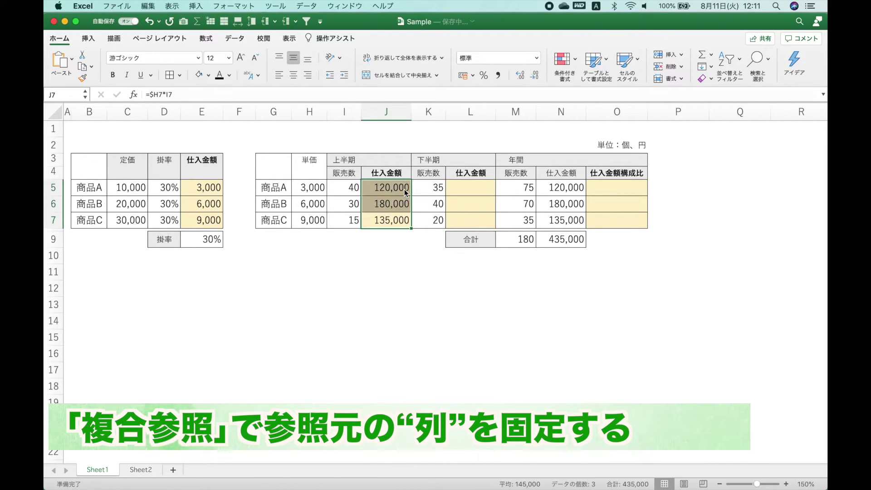
key(super+c)
key(Right)
key(Right)
key(Up)
key(Up)
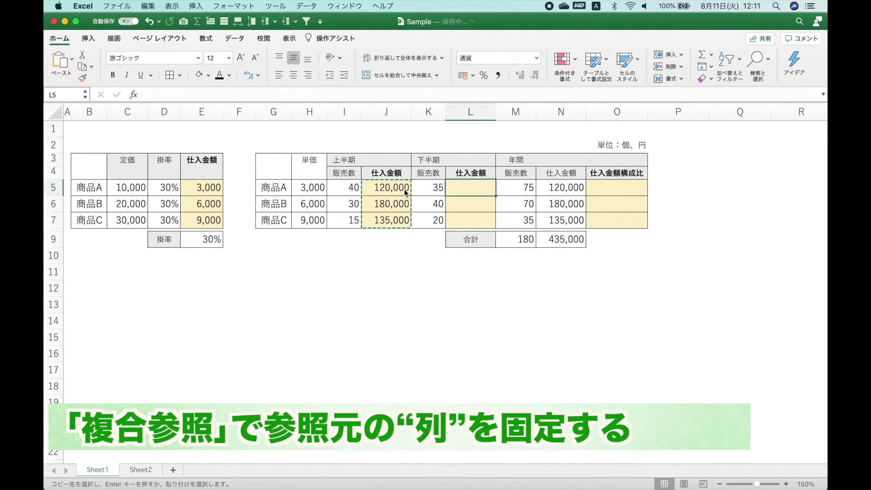
key(ctrl+super+v)
key(Down)
key(Return)
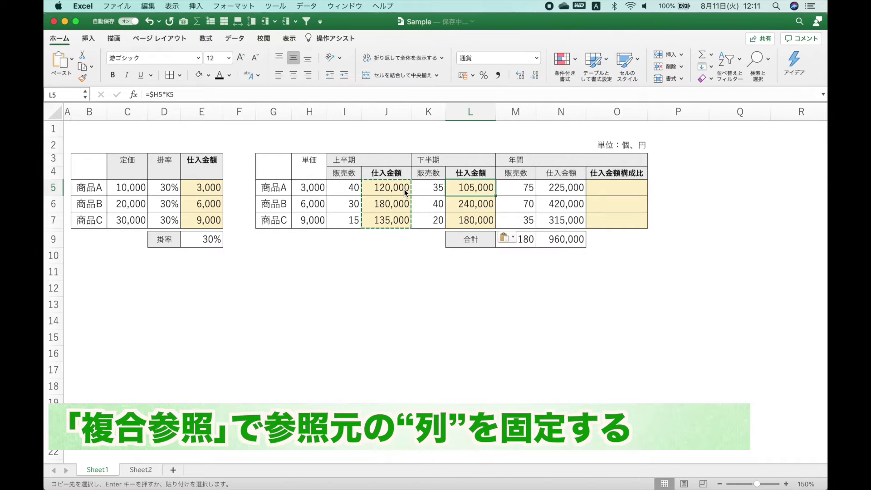
- Check the column-fixed unit price references in the pasted formulas in L5 and L6
key(F2)
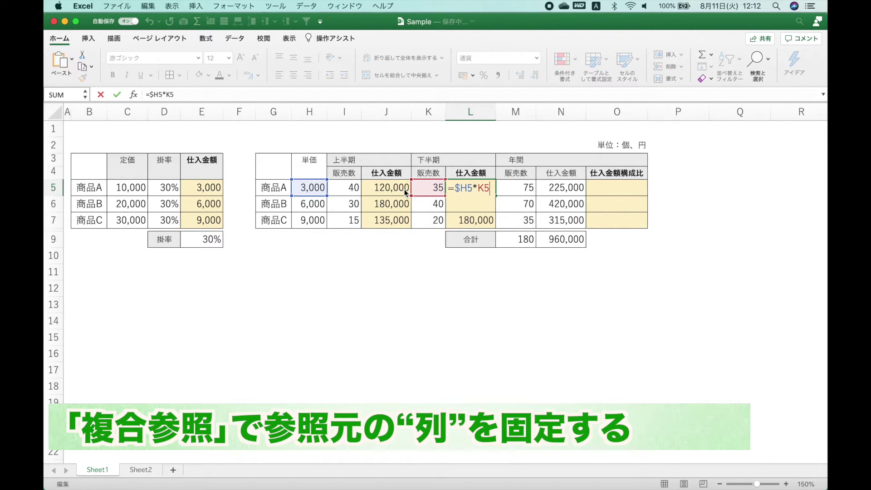
key(Return)
key(F2)
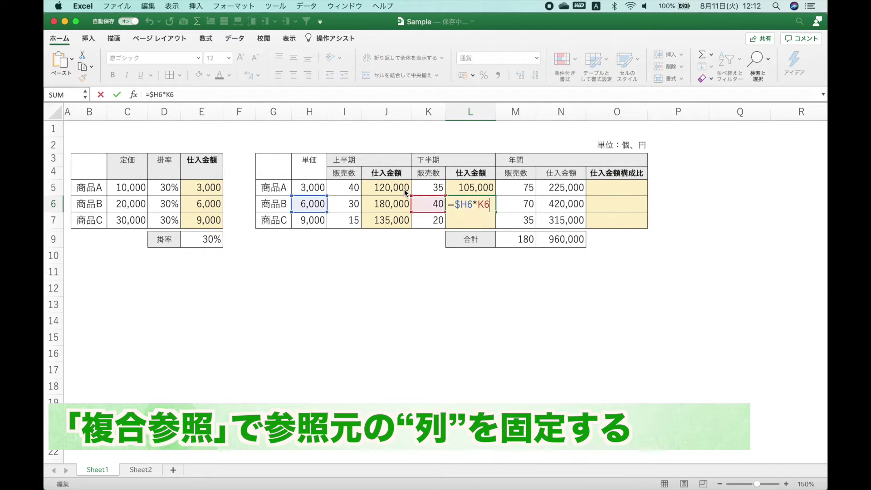
key(Return)
key(Return)
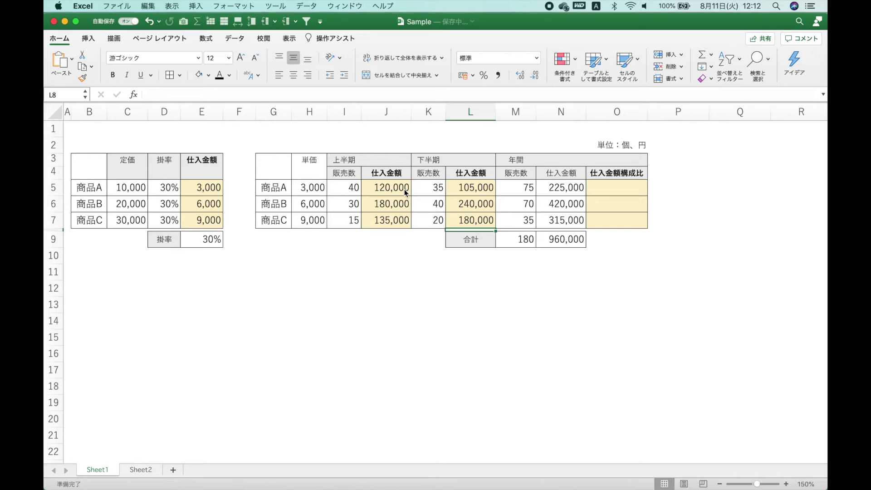
- Enter the formula =N5/N9 in O5 to calculate the 仕入金額構成比 of 商品A
click(617, 187)
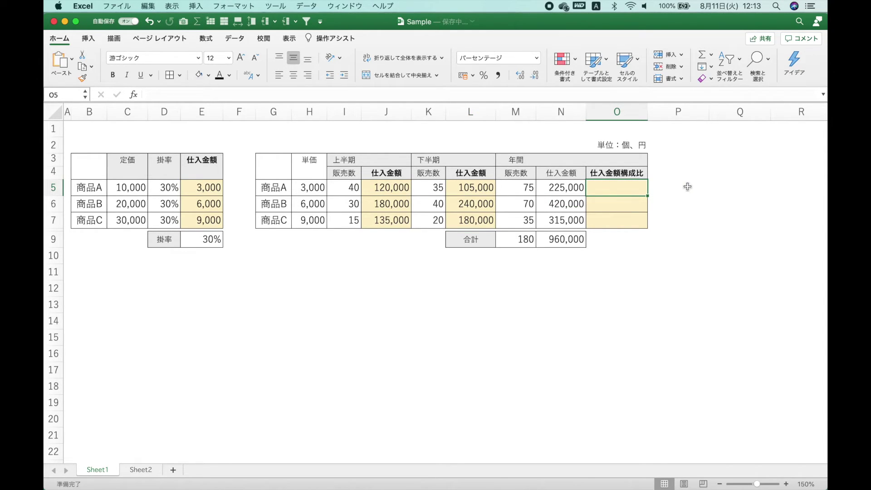
text(=)
key(Left)
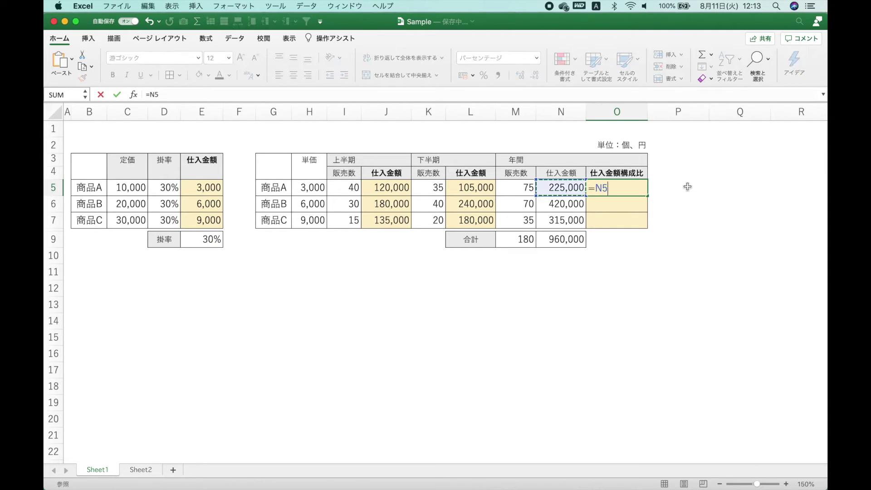
text(/)
key(Down)
key(Down)
key(Down)
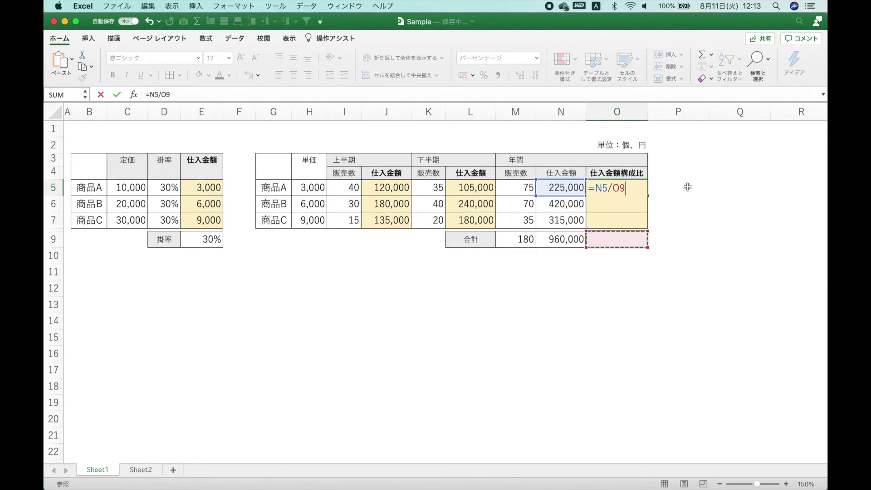
key(Left)
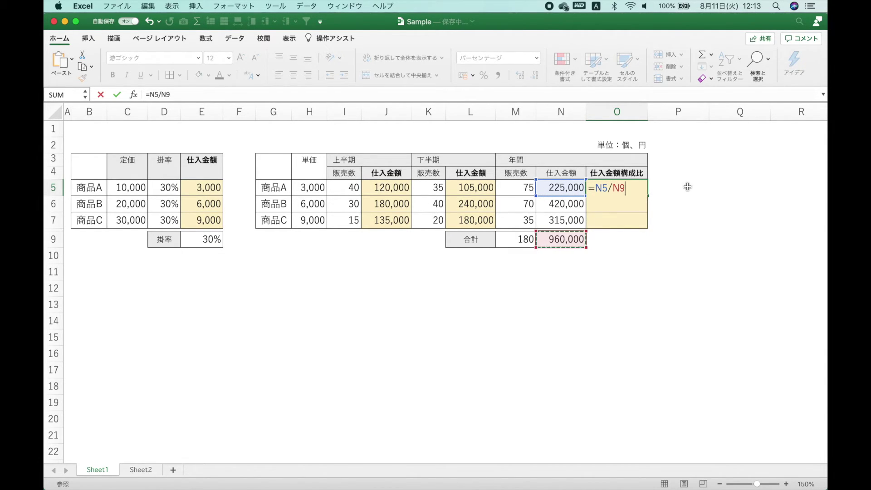
key(Return)
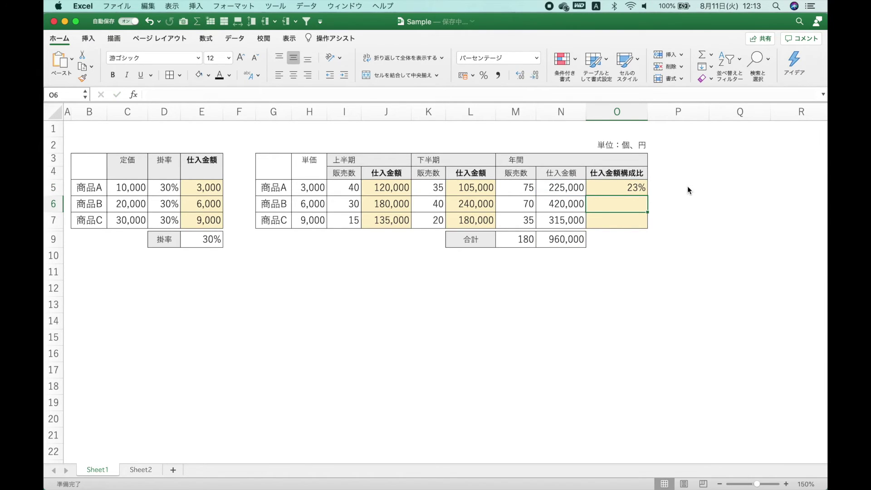
- Fill the O5 formula with the relative total reference down through O7
key(Up)
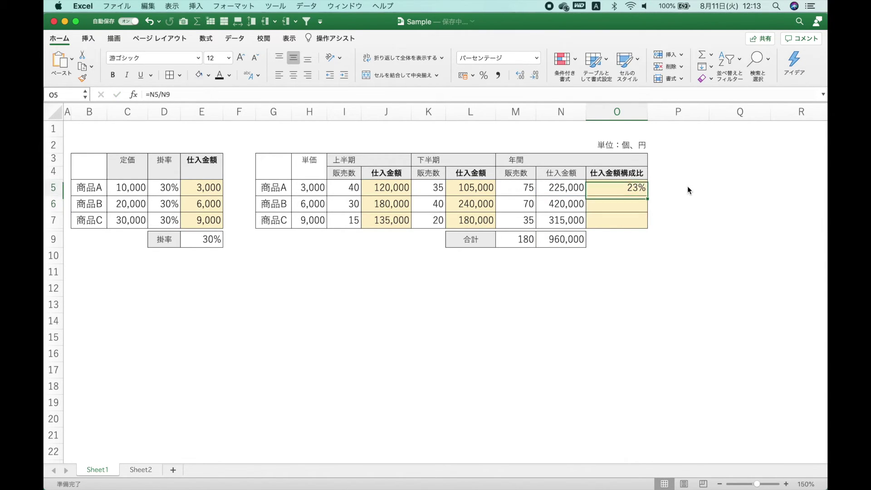
key(shift+Down)
key(shift+Down)
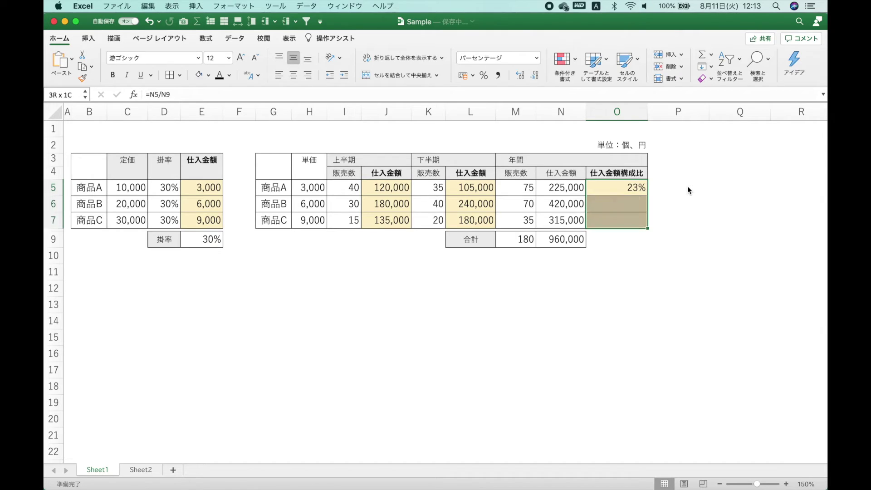
key(ctrl+d)
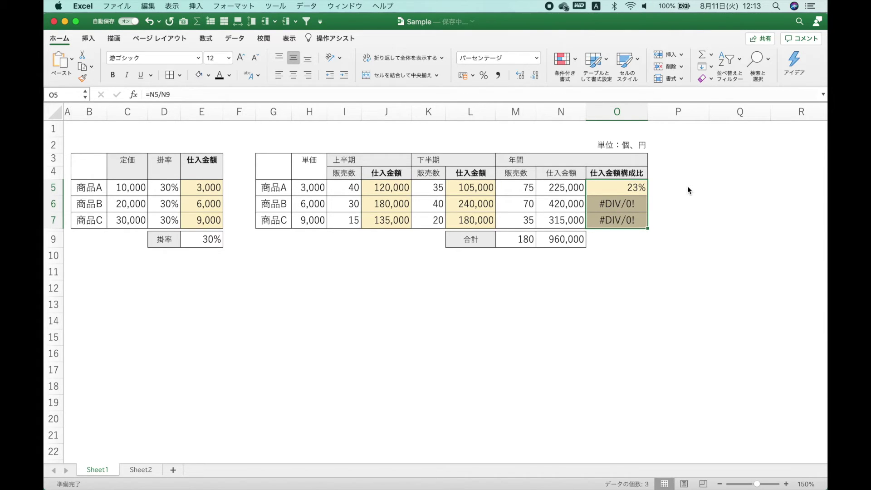
- Inspect which cells the filled formulas in O6 and O7 refer to
key(Down)
key(F2)
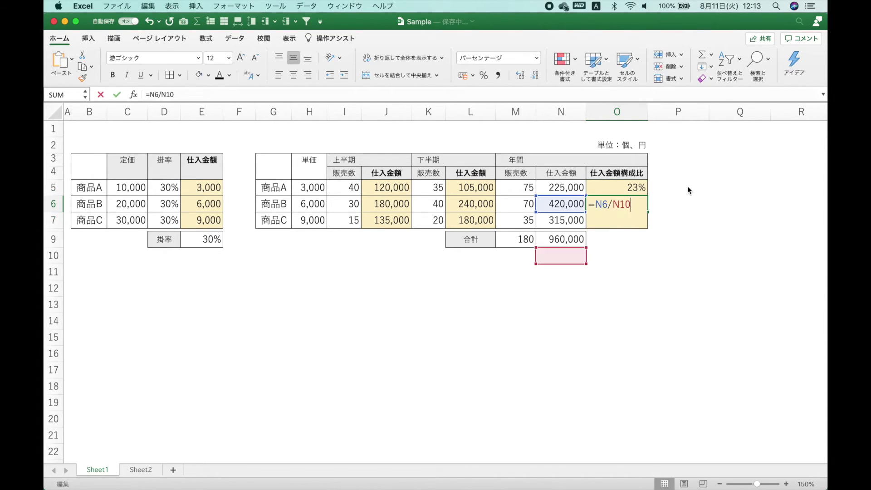
key(Return)
key(F2)
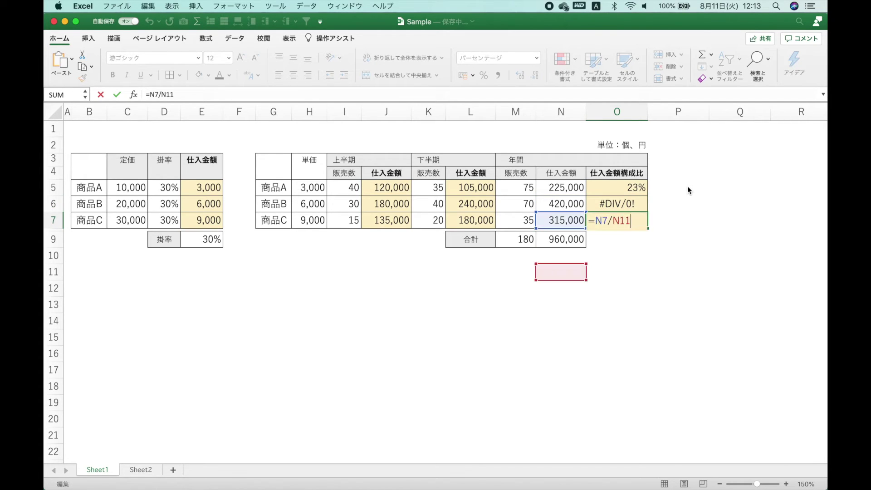
key(Return)
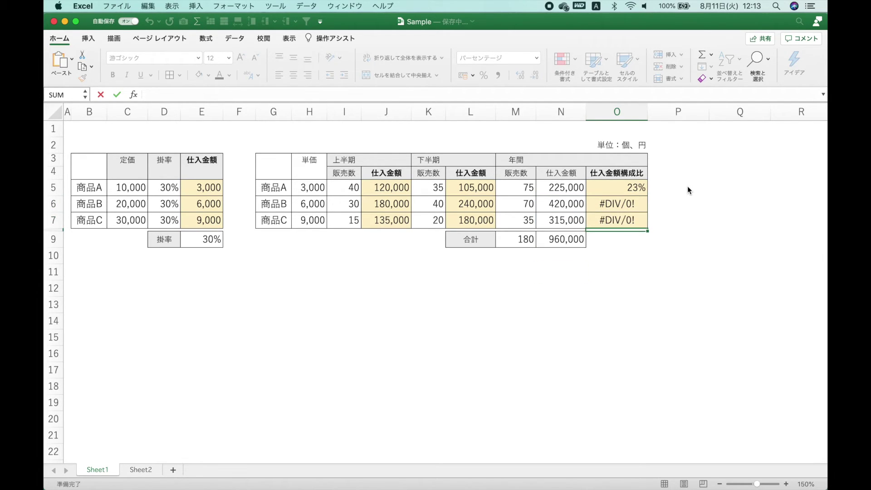
- Change the total reference in the O5 formula to a row-fixed mixed reference so it reads =N5/N$9
key(Up)
key(Up)
key(Up)
key(F2)
key(F4)
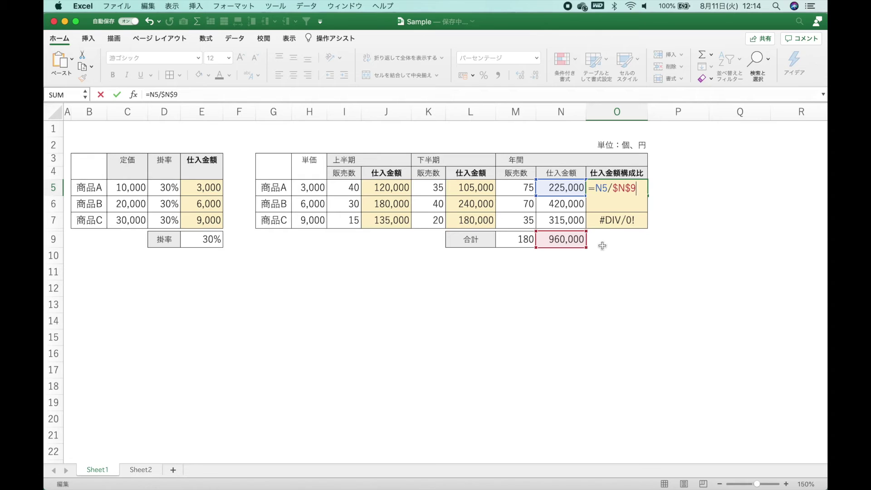
key(super+t)
key(Return)
key(Up)
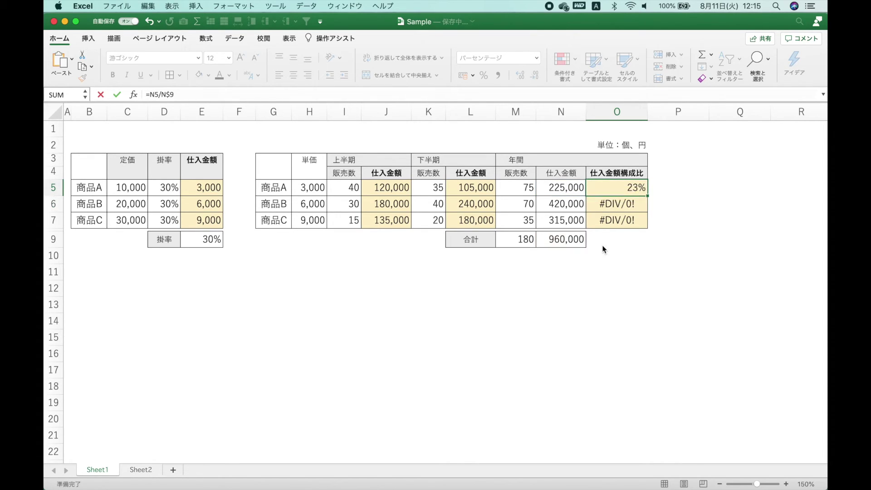
- Fill the O5 formula with the row-fixed total reference down through O7
key(shift+Down)
key(shift+Down)
key(super+d)
- Check which cells the refilled 仕入金額構成比 formulas in O6 and O7 refer to
key(Down)
key(Right)
key(Left)
key(F2)
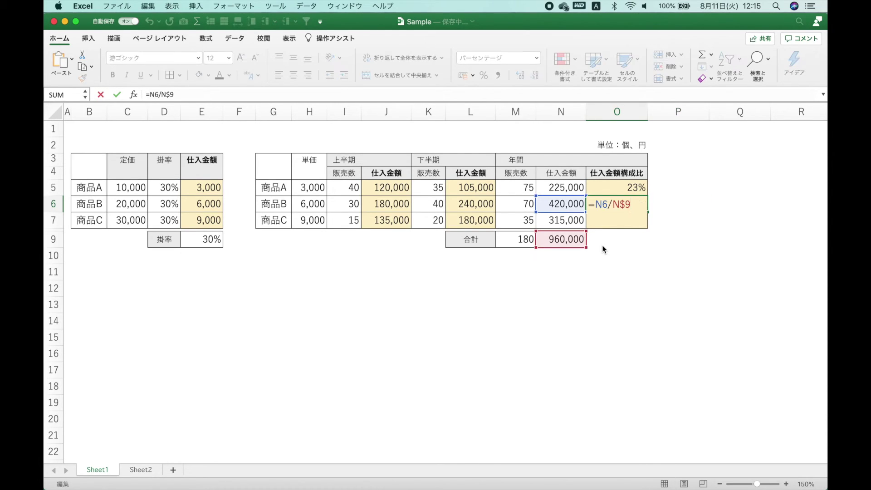
key(Return)
key(F2)
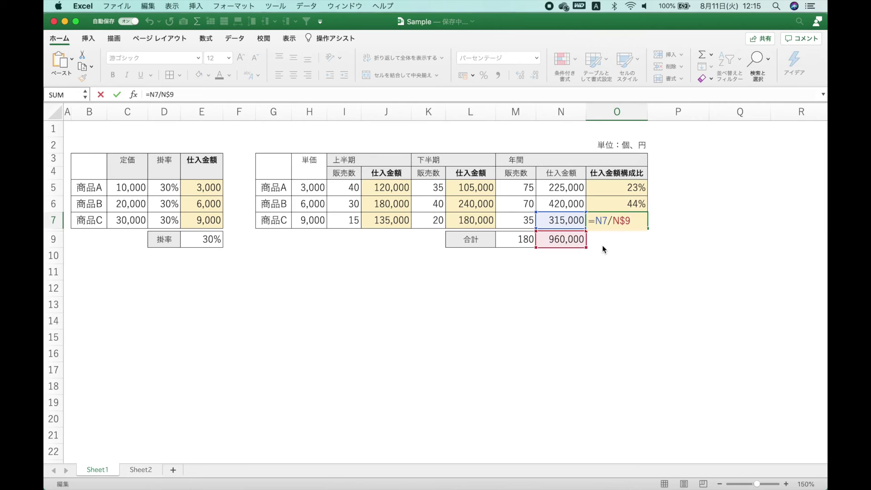
key(Return)
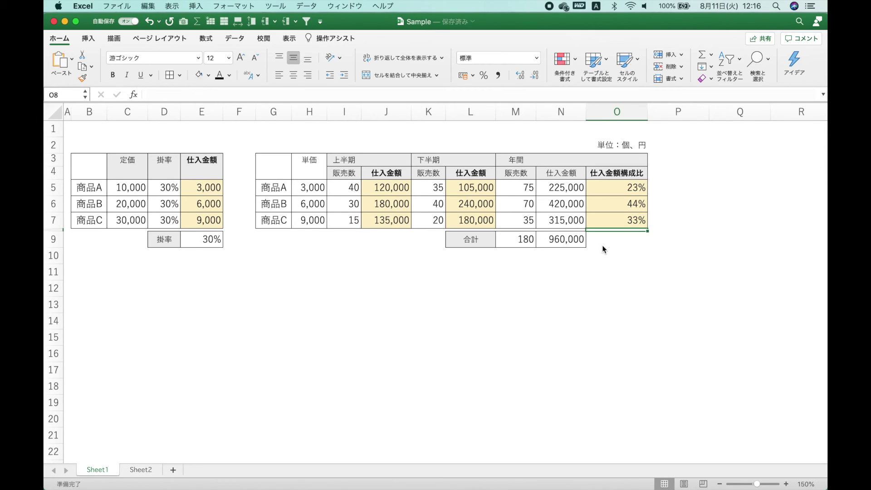
- Cycle the N9 reference in the O7 formula through its absolute, mixed and relative forms and accept the formula
key(Up)
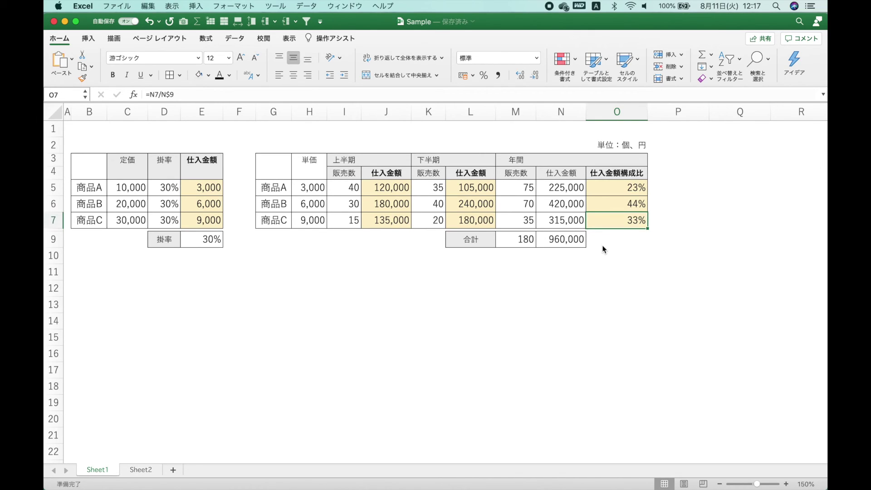
key(F2)
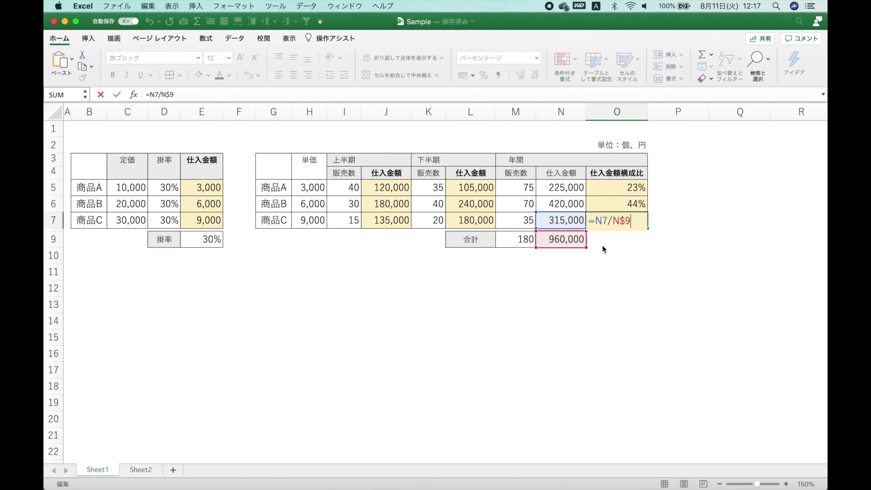
key(F4)
key(F4)
key(F4)
key(F4)
key(F4)
key(Return)
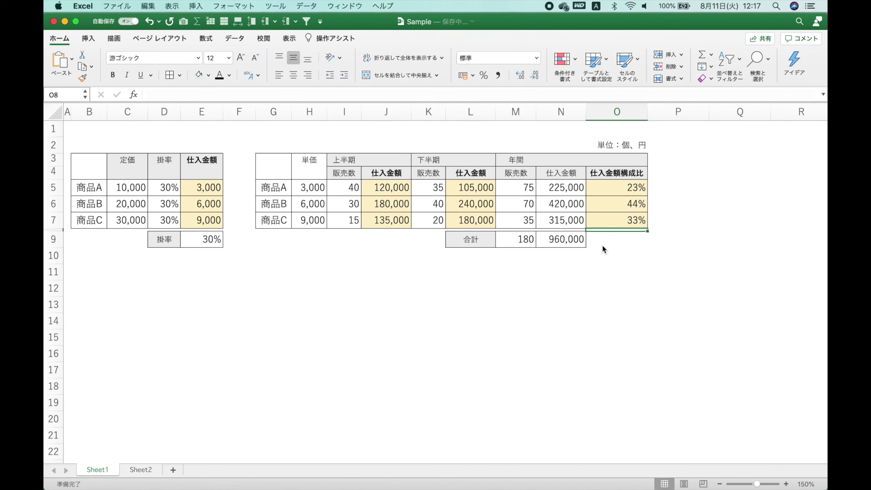